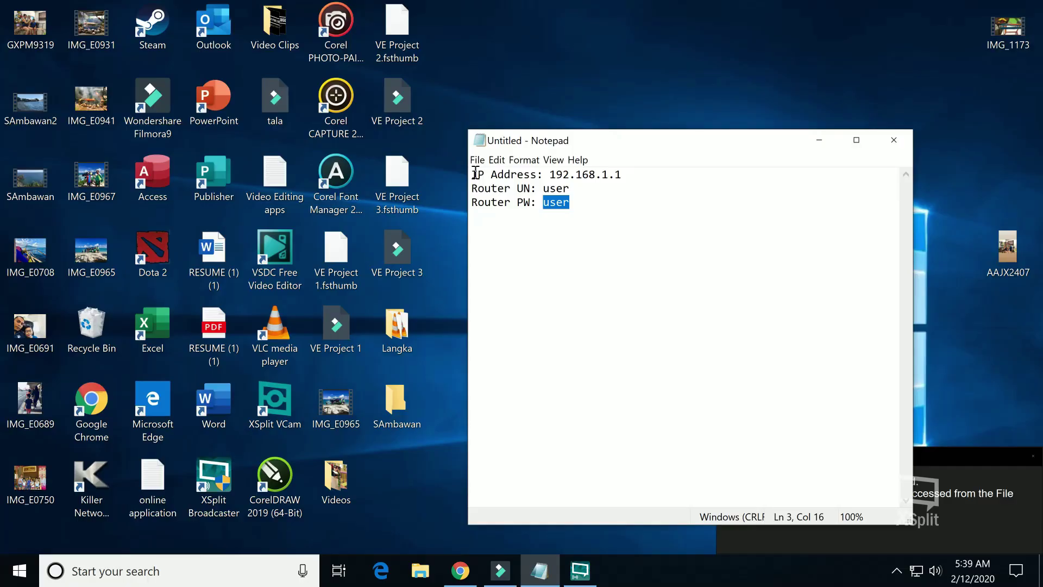
{"action": "left_click", "coordinate": [474, 174]}
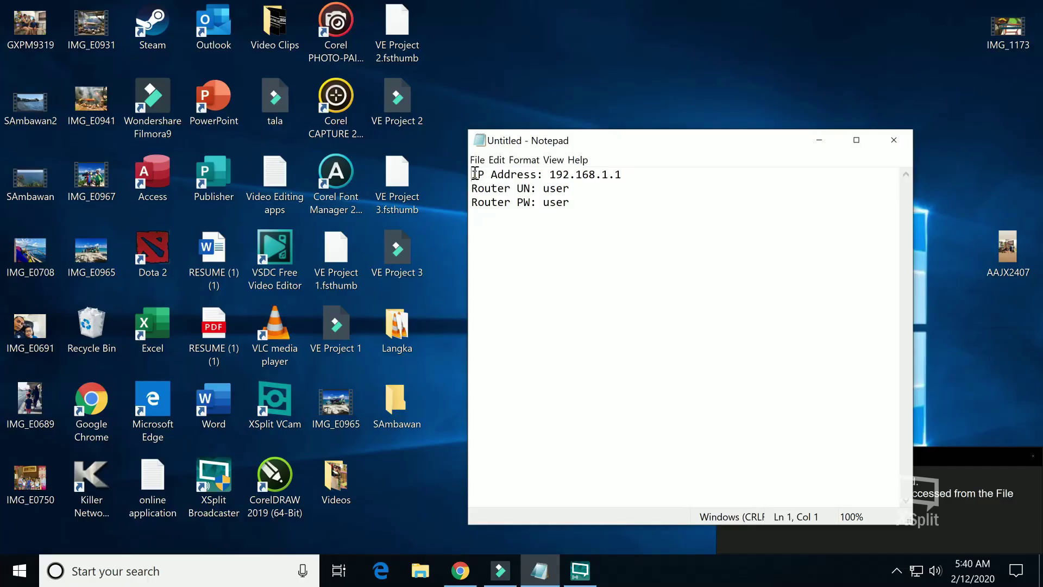
{"action": "type", "text": "GUI"}
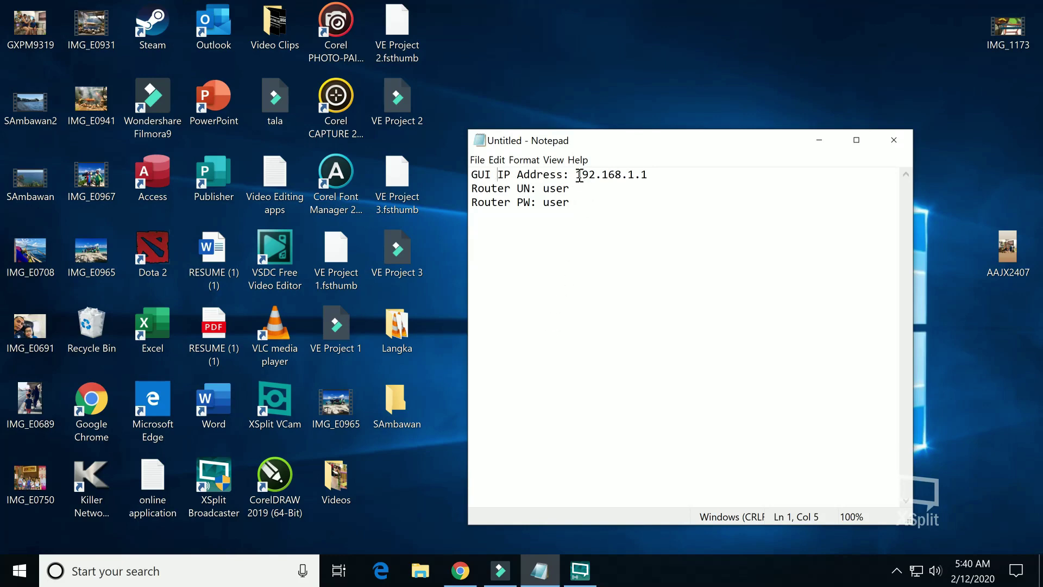
{"action": "left_click_drag", "start_coordinate": [578, 176], "coordinate": [650, 176]}
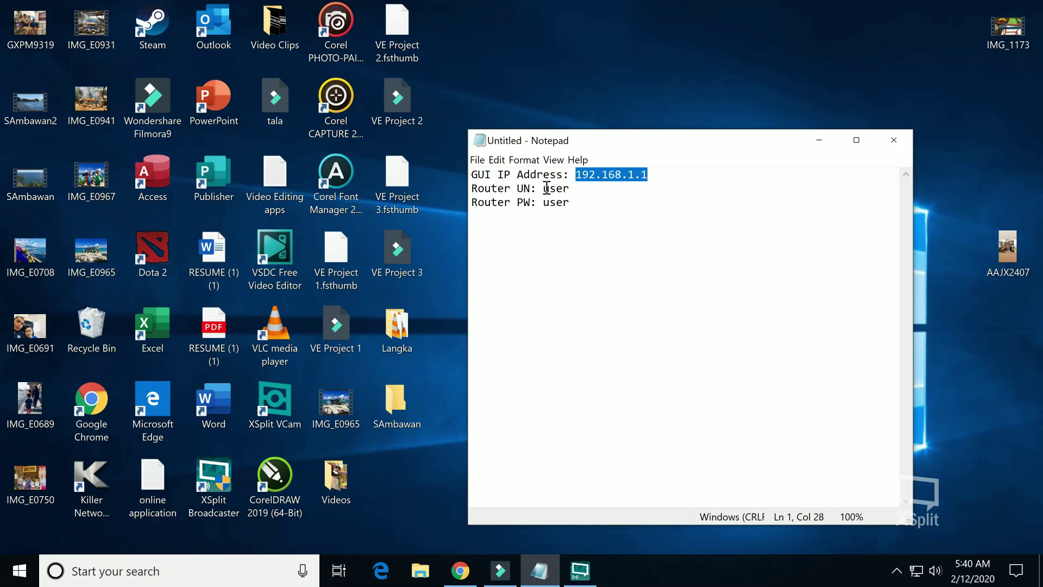
{"action": "left_click_drag", "start_coordinate": [544, 190], "coordinate": [570, 190]}
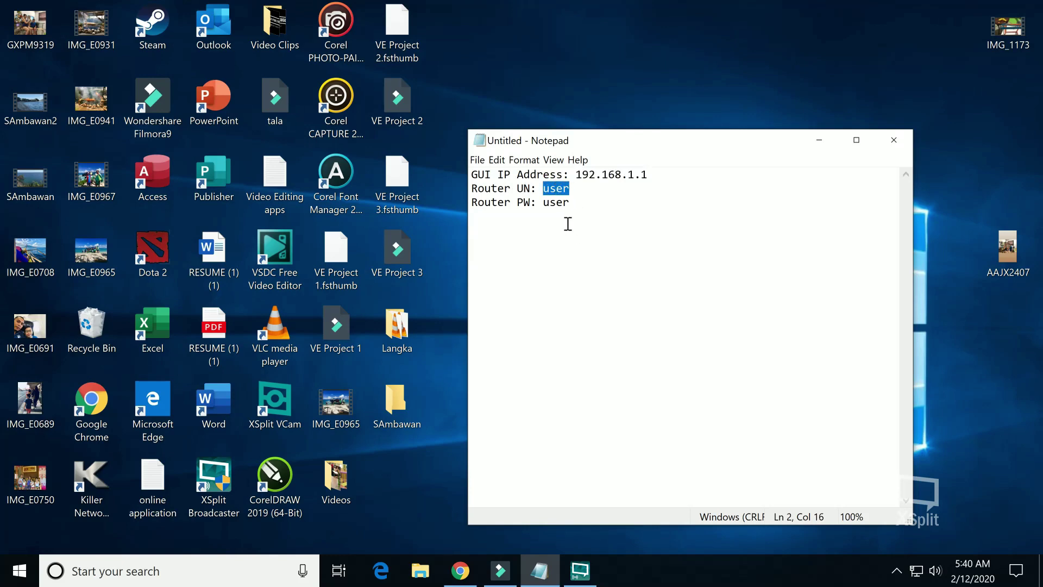
{"action": "left_click_drag", "start_coordinate": [542, 202], "coordinate": [571, 202]}
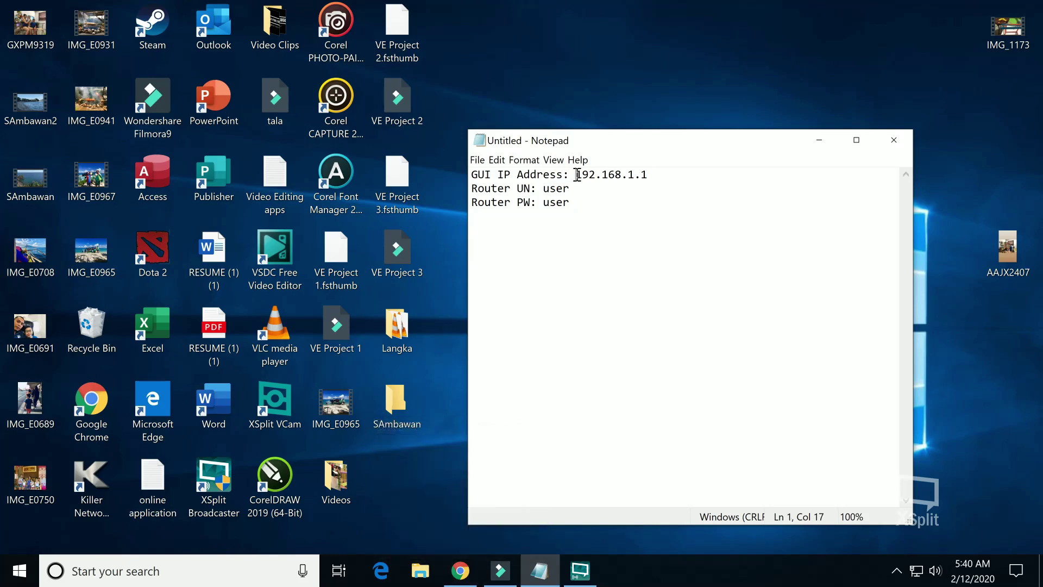
{"action": "left_click_drag", "start_coordinate": [577, 175], "coordinate": [643, 178]}
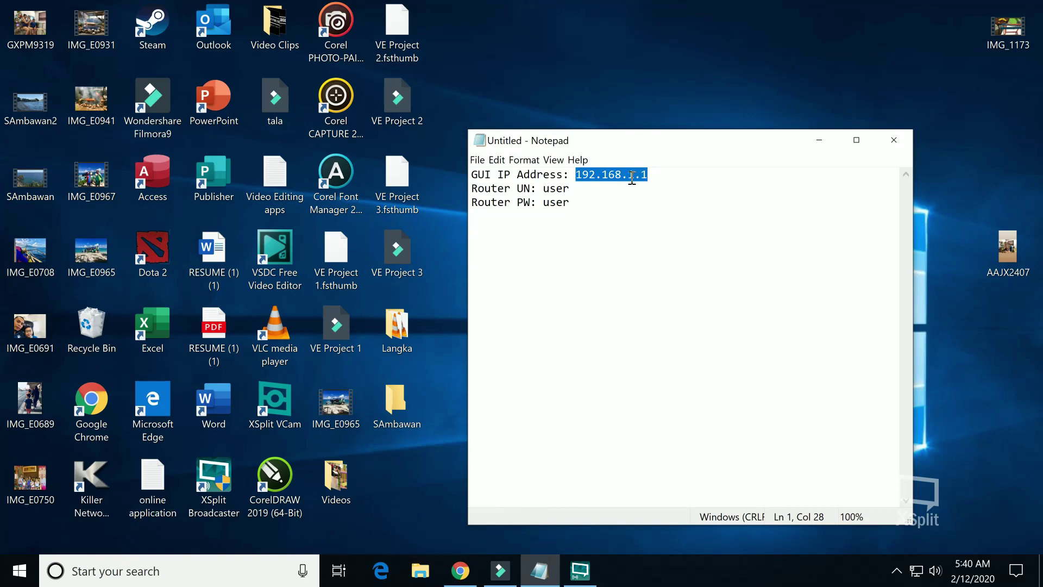
{"action": "right_click", "coordinate": [631, 178]}
Step: Copy 192.168.1.1 and paste it into the address bar of a new Chrome tab
{"action": "left_click", "coordinate": [659, 220]}
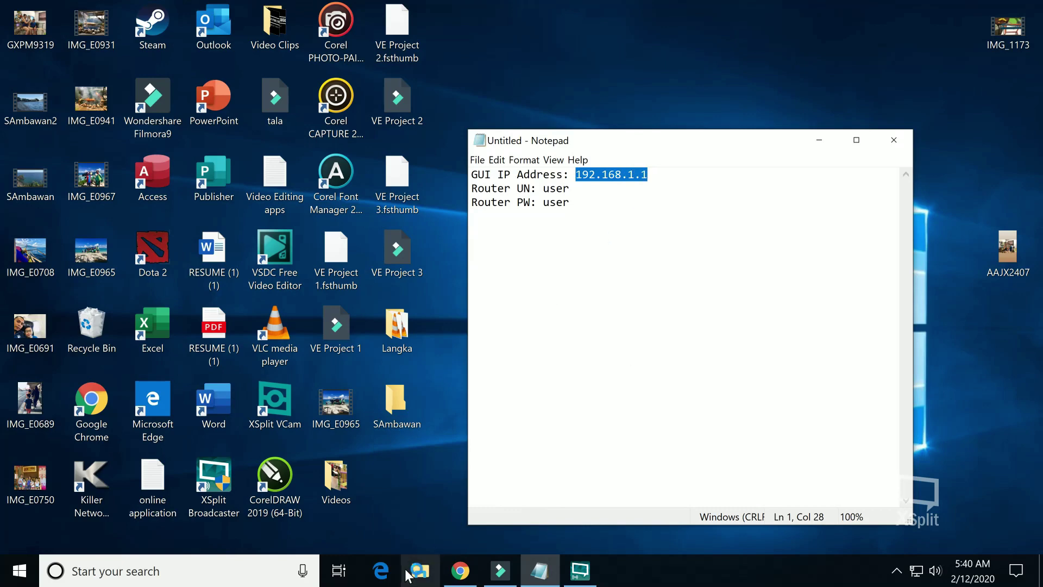
{"action": "left_click", "coordinate": [461, 573]}
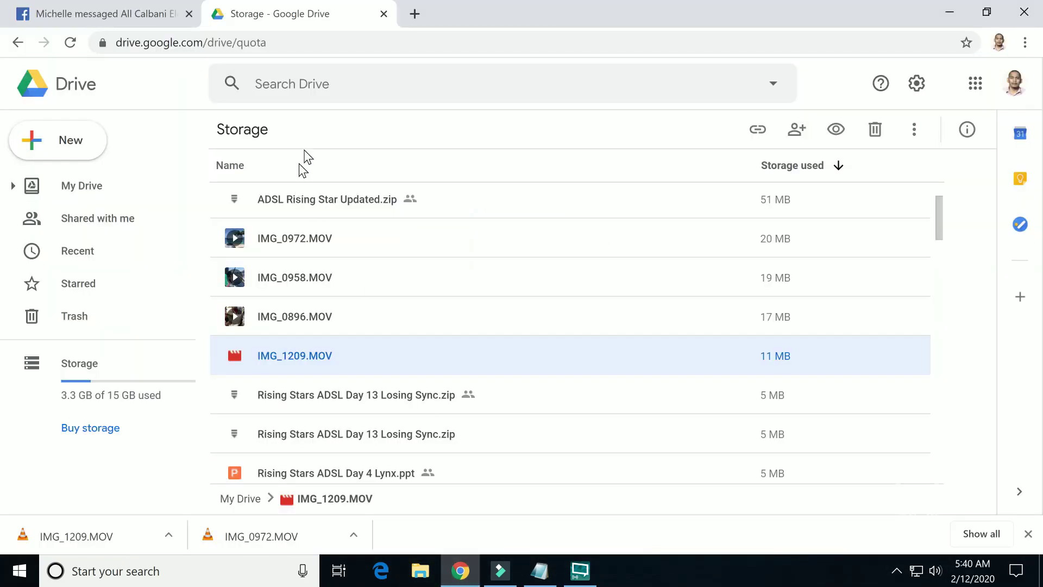
{"action": "left_click", "coordinate": [414, 16]}
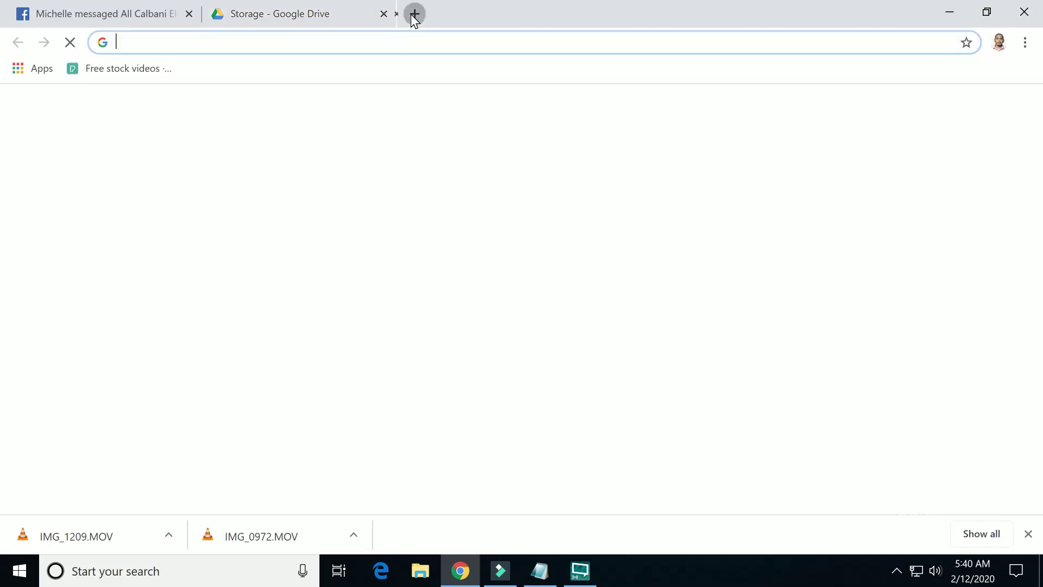
{"action": "right_click", "coordinate": [317, 43]}
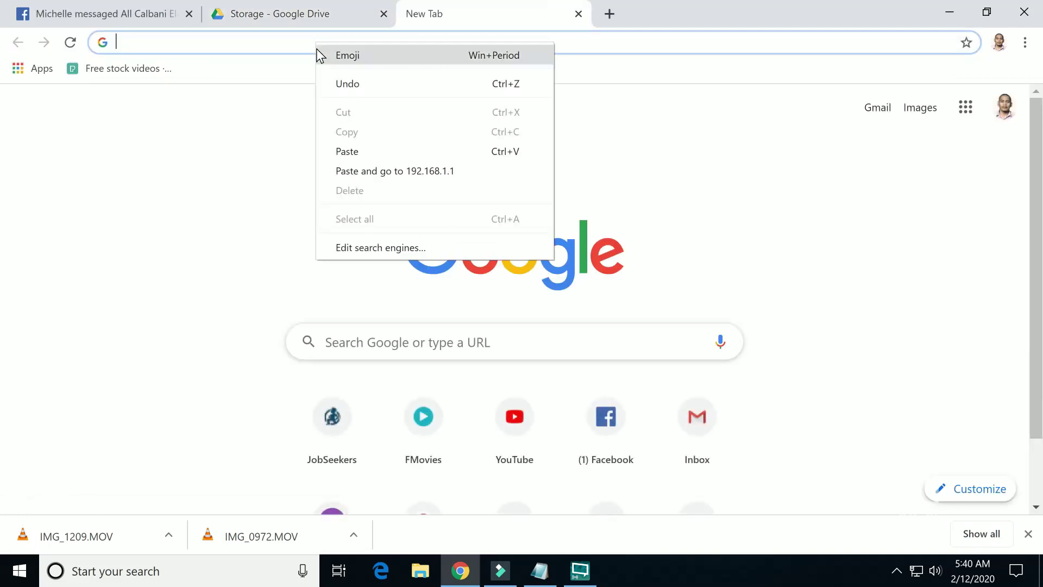
{"action": "left_click", "coordinate": [351, 151]}
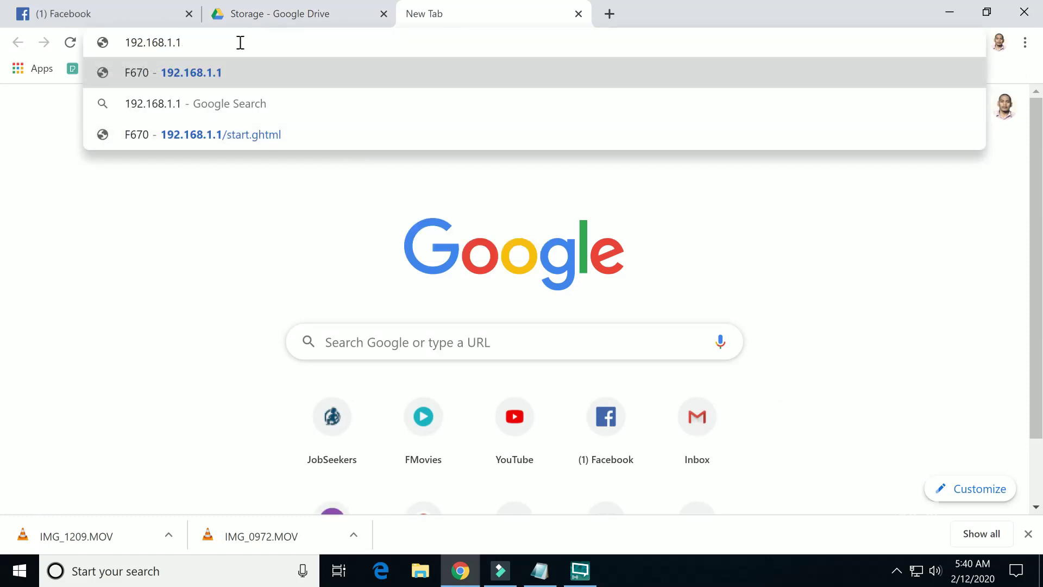
{"action": "key", "text": "Return"}
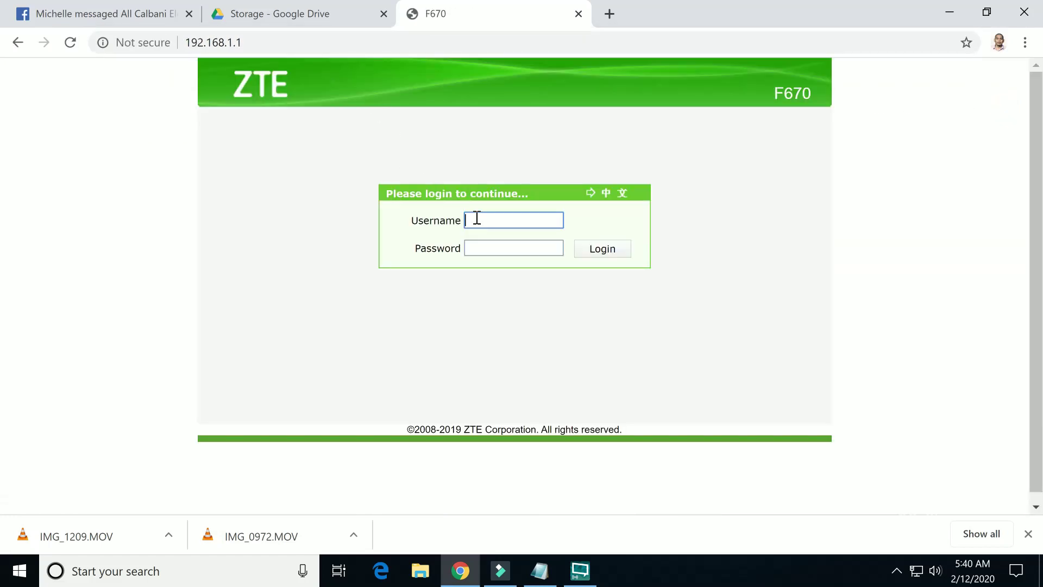
{"action": "type", "text": "user"}
{"action": "left_click", "coordinate": [478, 248]}
{"action": "type", "text": "use"}
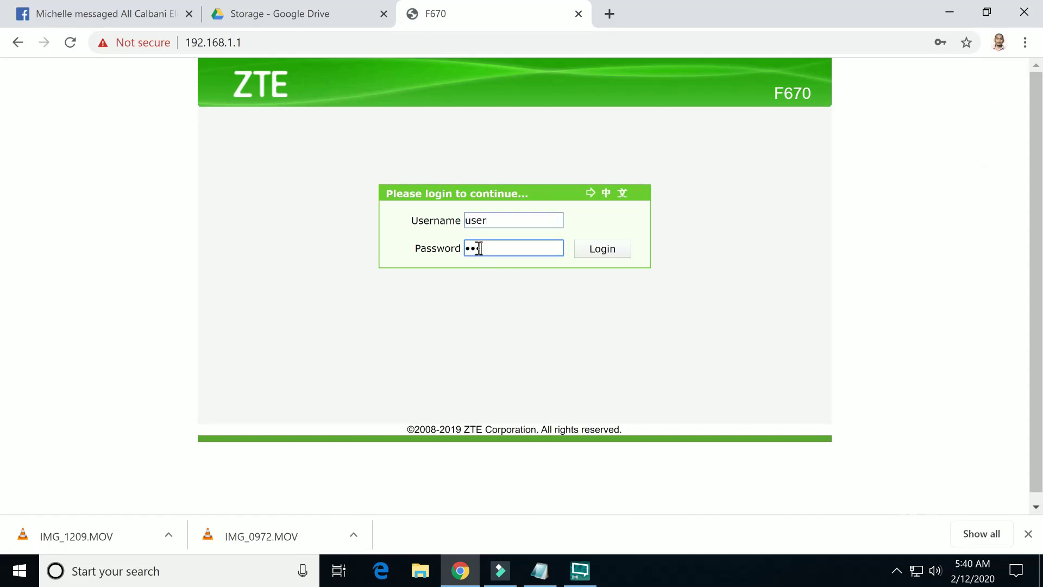
{"action": "left_click", "coordinate": [597, 249]}
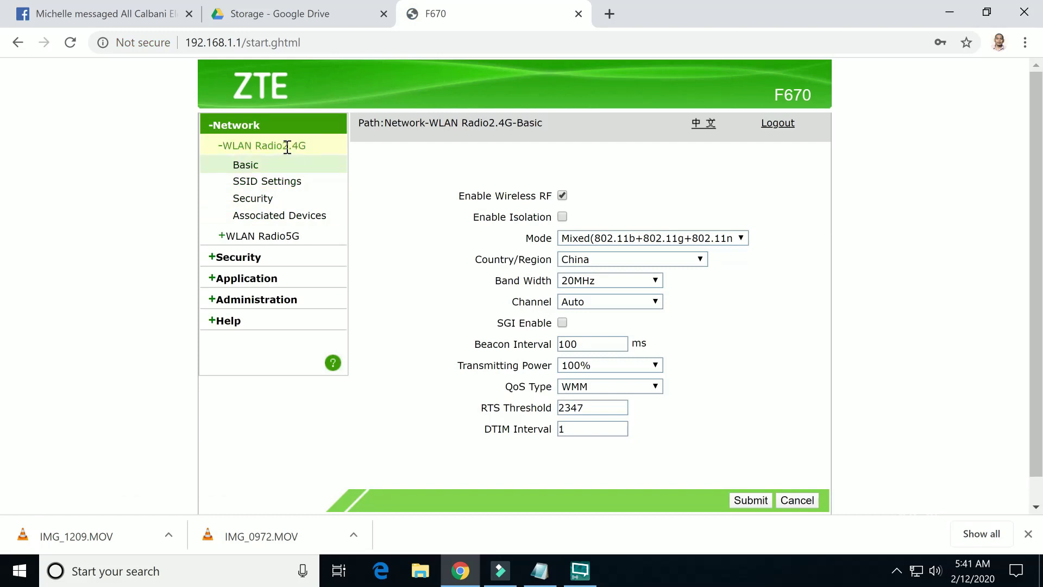
{"action": "left_click_drag", "start_coordinate": [319, 148], "coordinate": [225, 151]}
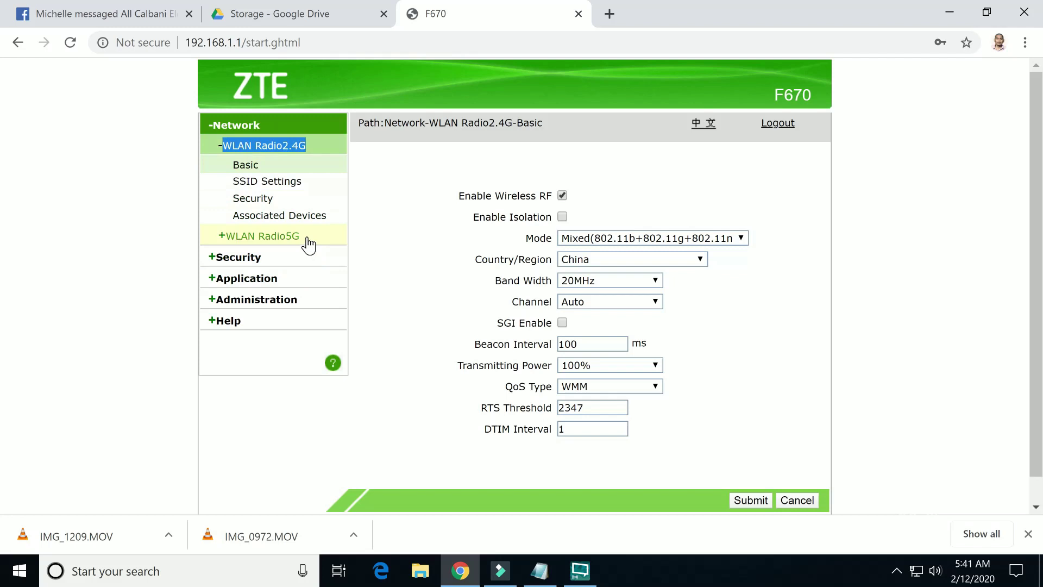
{"action": "left_click_drag", "start_coordinate": [312, 243], "coordinate": [231, 242]}
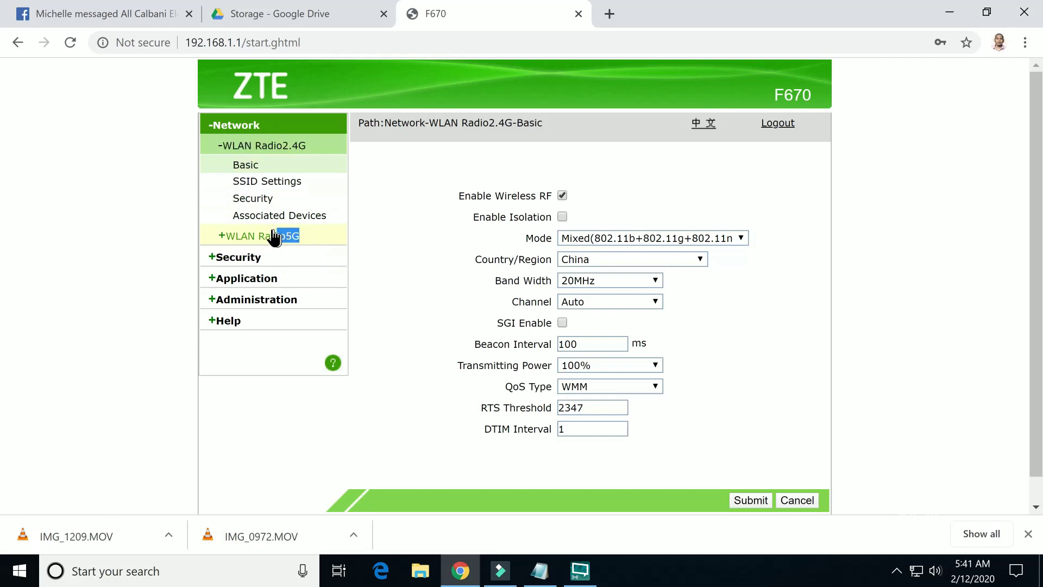
{"action": "left_click", "coordinate": [230, 242]}
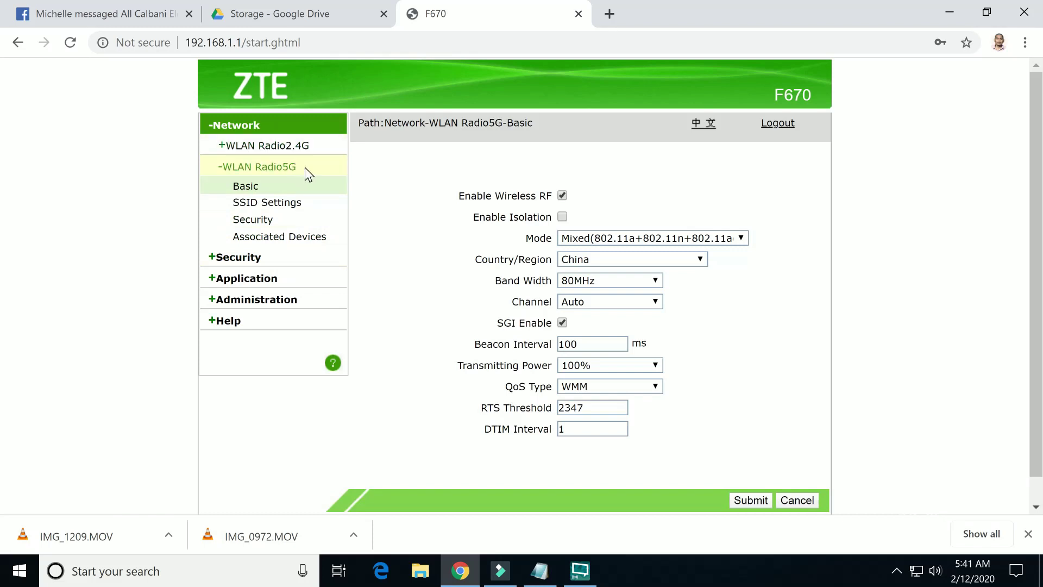
{"action": "left_click", "coordinate": [281, 149]}
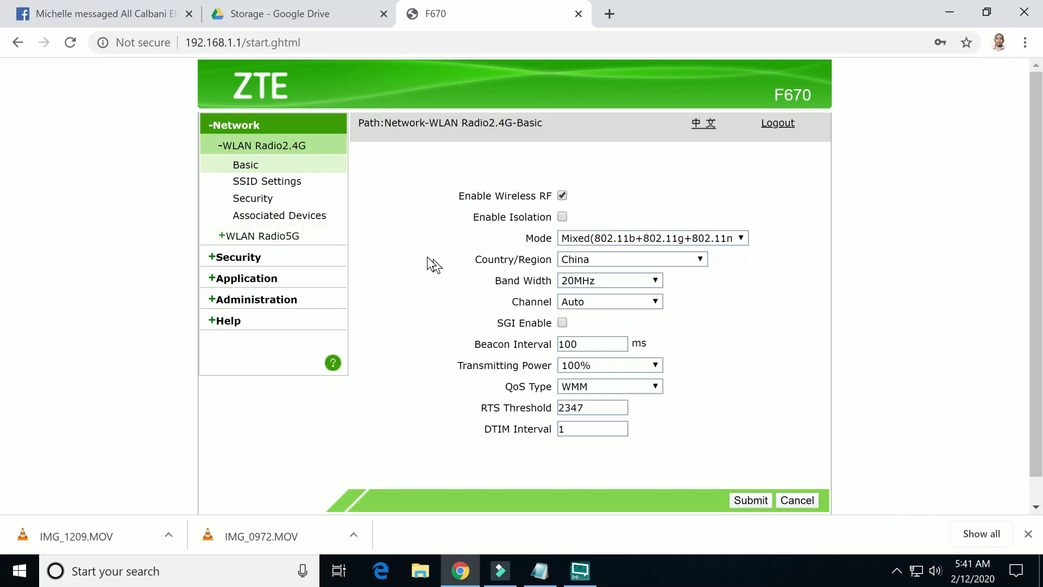
{"action": "left_click", "coordinate": [272, 183]}
{"action": "left_click", "coordinate": [607, 297]}
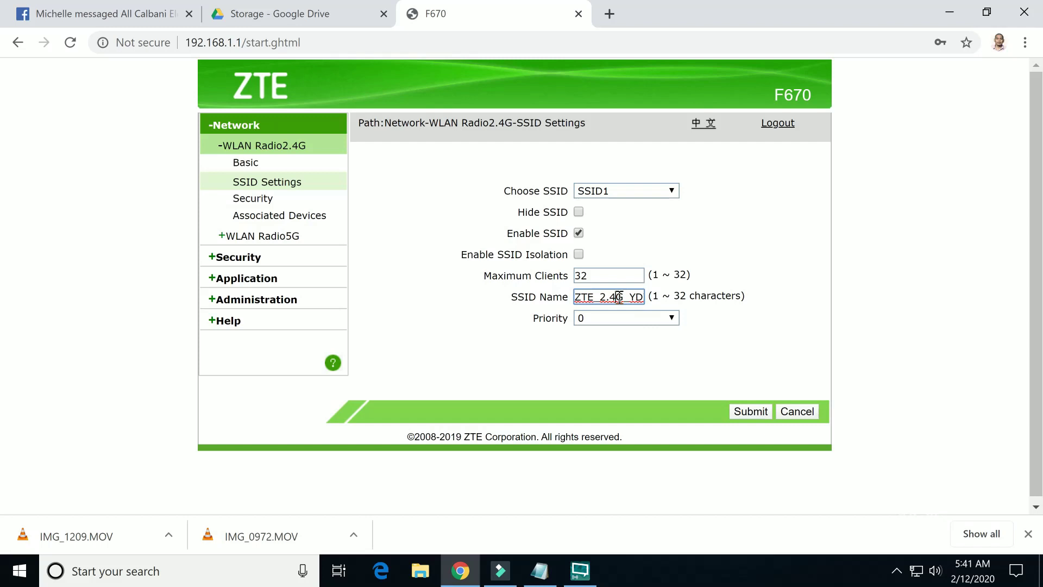
{"action": "key", "text": "Right"}
{"action": "key", "text": "Right"}
{"action": "key", "text": "Right"}
{"action": "key", "text": "Right"}
{"action": "key", "text": "Home"}
{"action": "left_click_drag", "start_coordinate": [579, 296], "coordinate": [659, 298]}
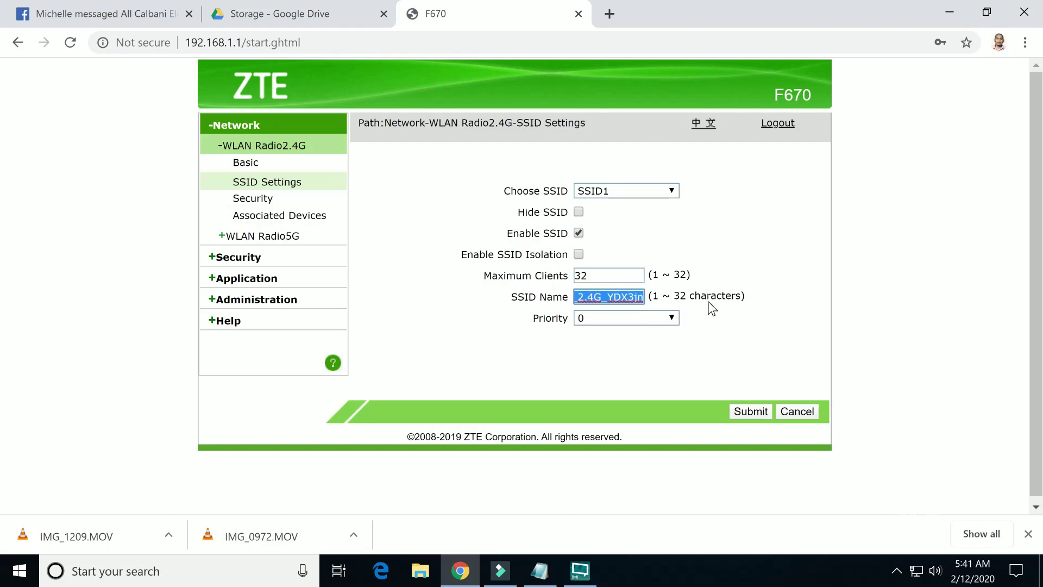
{"action": "left_click", "coordinate": [725, 294]}
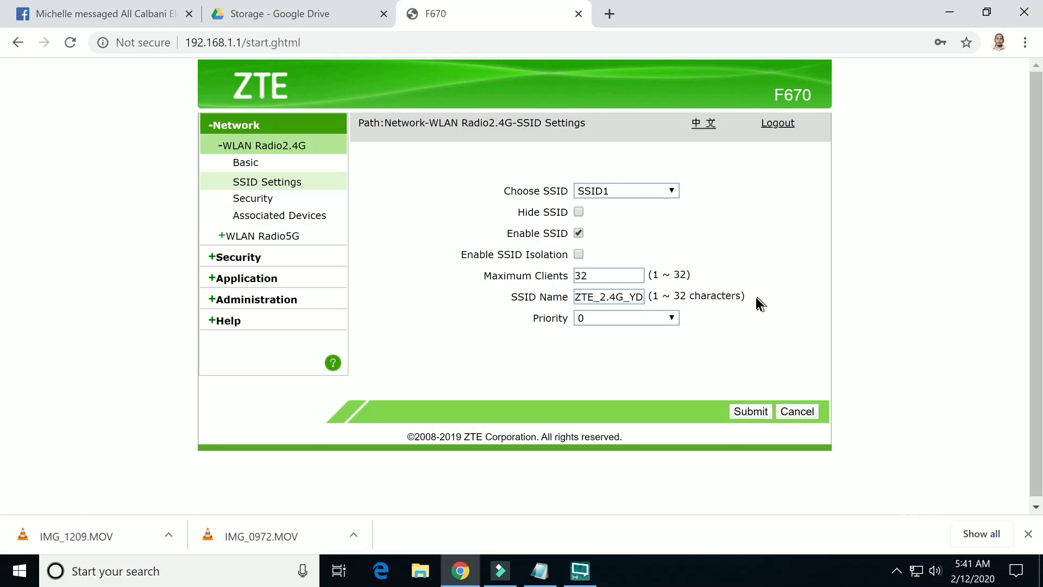
{"action": "left_click_drag", "start_coordinate": [757, 302], "coordinate": [652, 298]}
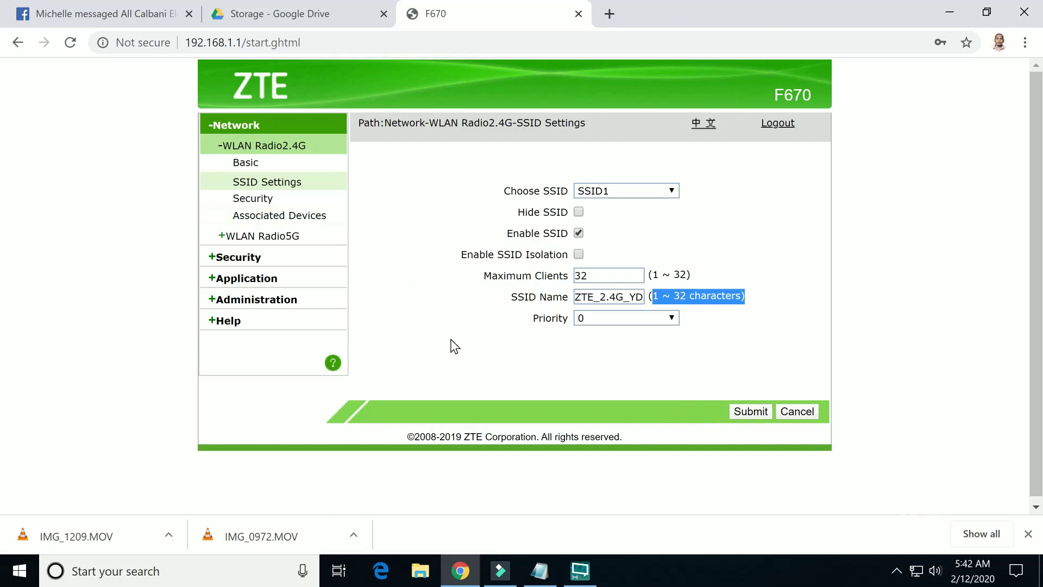
Step: On the 2.4G Security page, reveal SSID1's WPA passphrase briefly and mask it again
{"action": "left_click", "coordinate": [250, 202]}
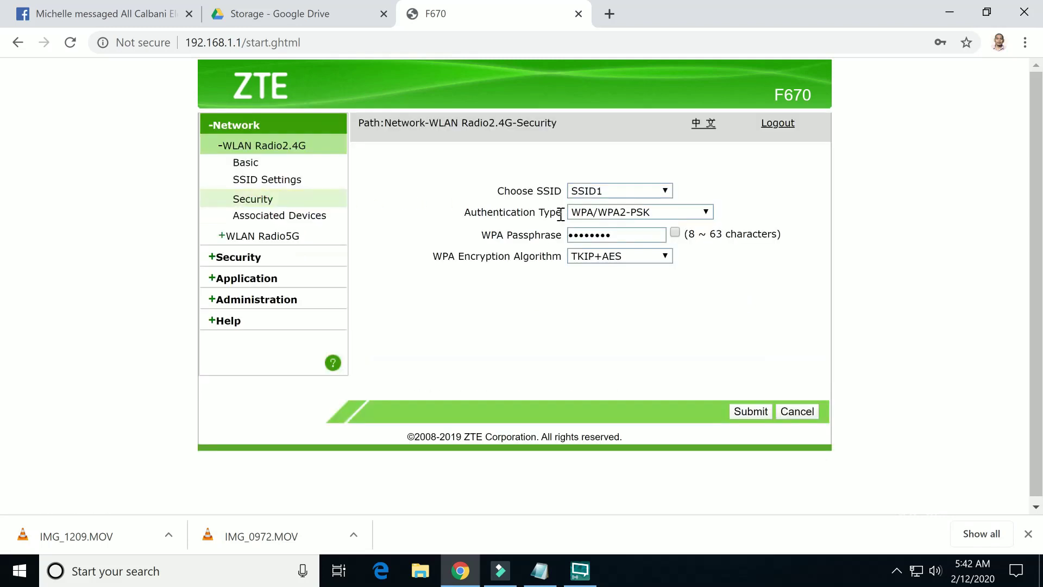
{"action": "left_click", "coordinate": [614, 236]}
{"action": "left_click_drag", "start_coordinate": [614, 235], "coordinate": [566, 239]}
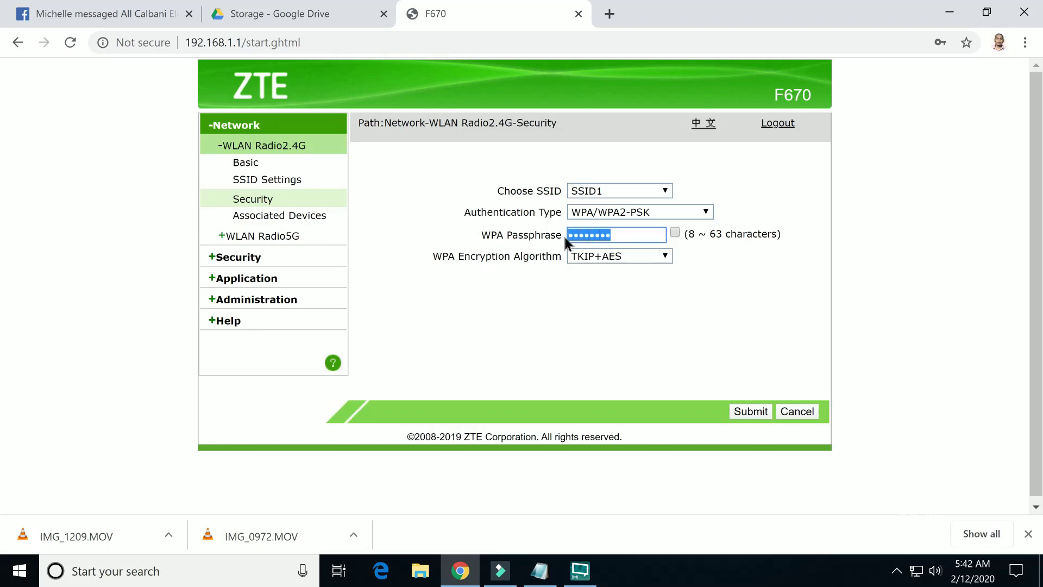
{"action": "left_click", "coordinate": [676, 234]}
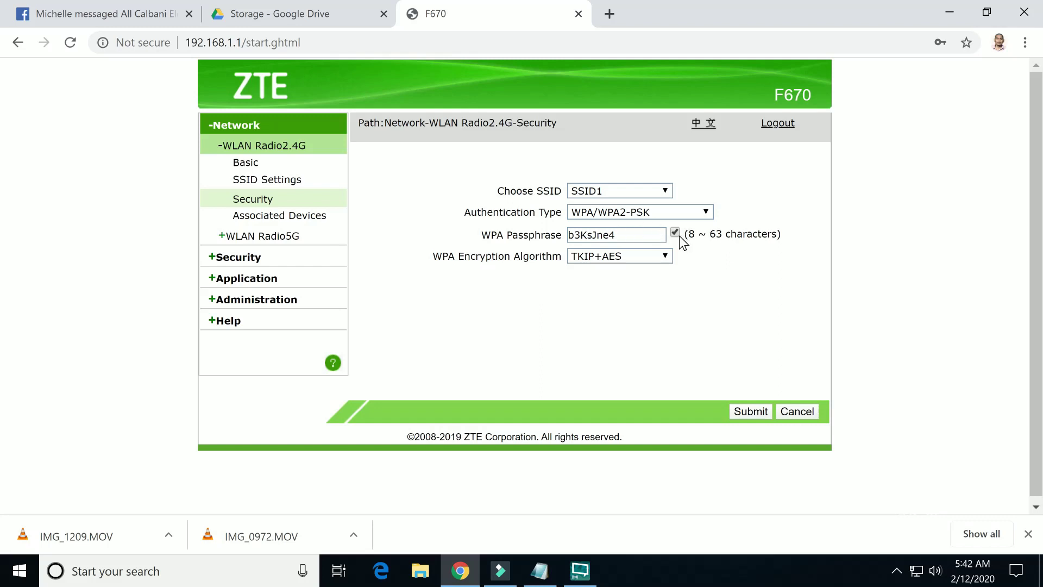
{"action": "left_click", "coordinate": [675, 234]}
Step: Highlight the WPA passphrase length requirement note beside the field, then clear the selection
{"action": "left_click", "coordinate": [681, 233]}
{"action": "left_click", "coordinate": [643, 234]}
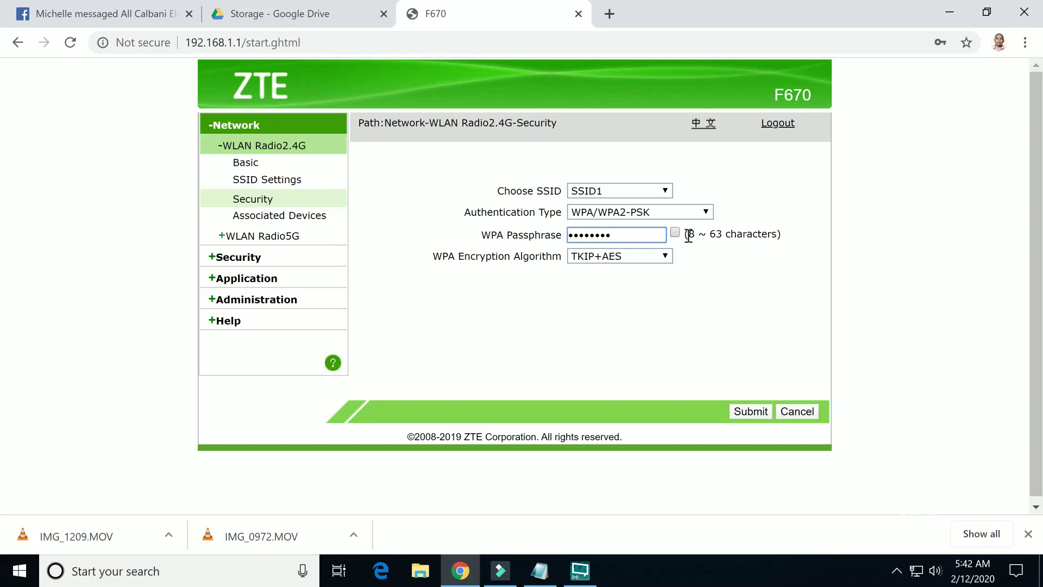
{"action": "left_click_drag", "start_coordinate": [689, 234], "coordinate": [743, 242]}
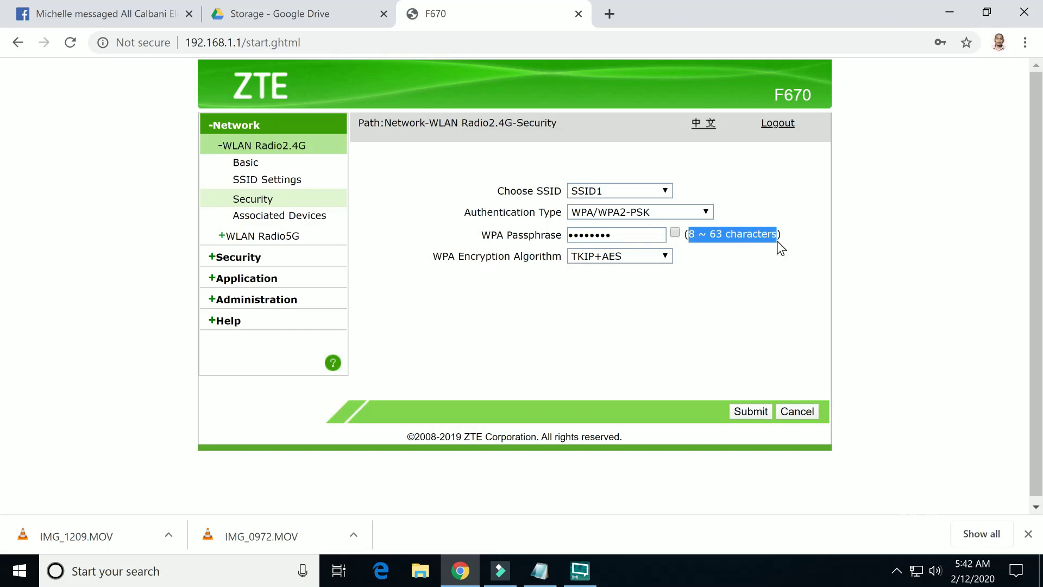
{"action": "left_click", "coordinate": [706, 316]}
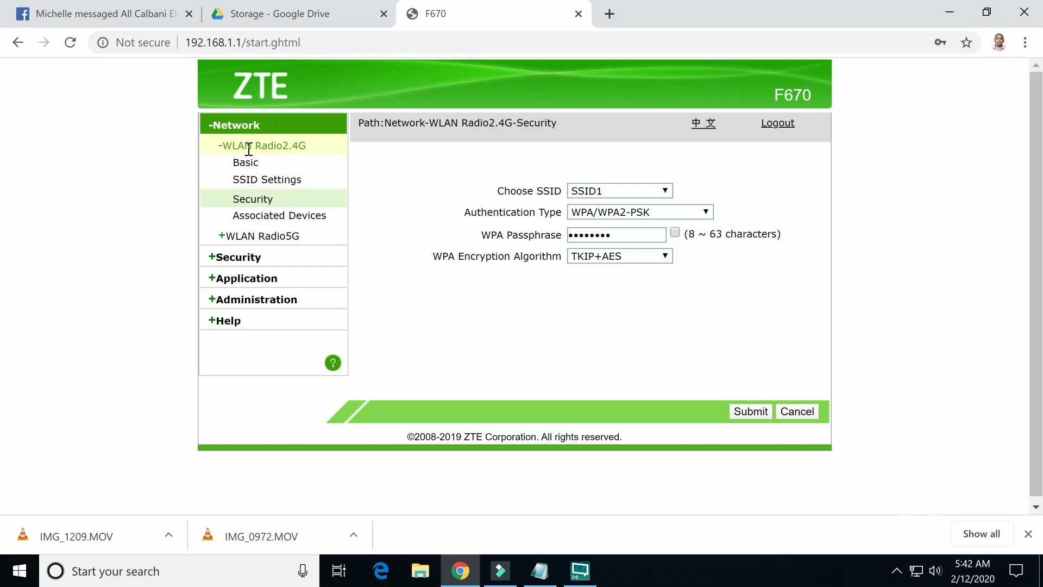
Step: Switch from the WLAN Radio2.4G band to WLAN Radio5G and its SSID Settings page
{"action": "double_click", "coordinate": [280, 146]}
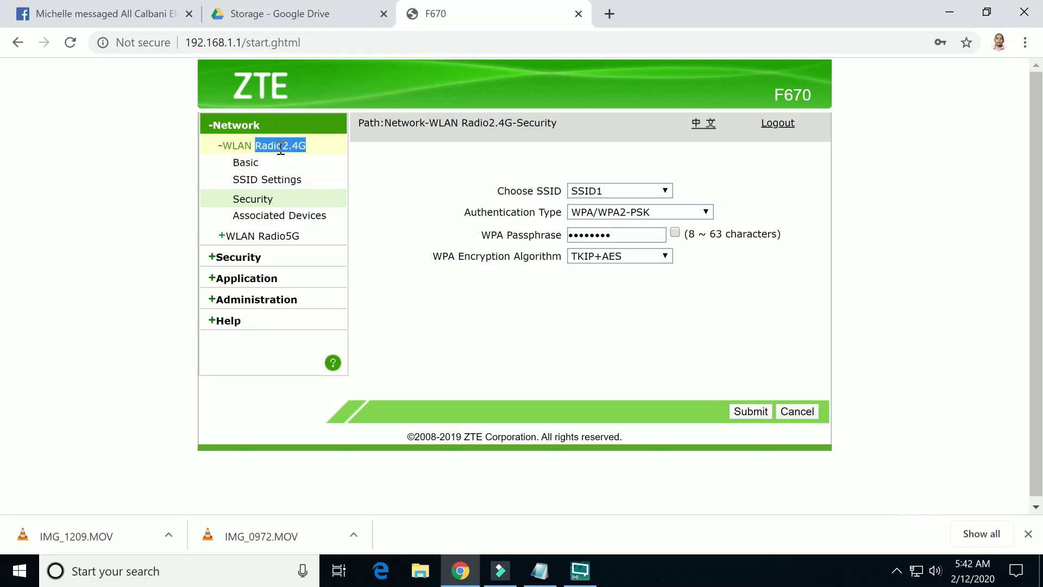
{"action": "double_click", "coordinate": [221, 145]}
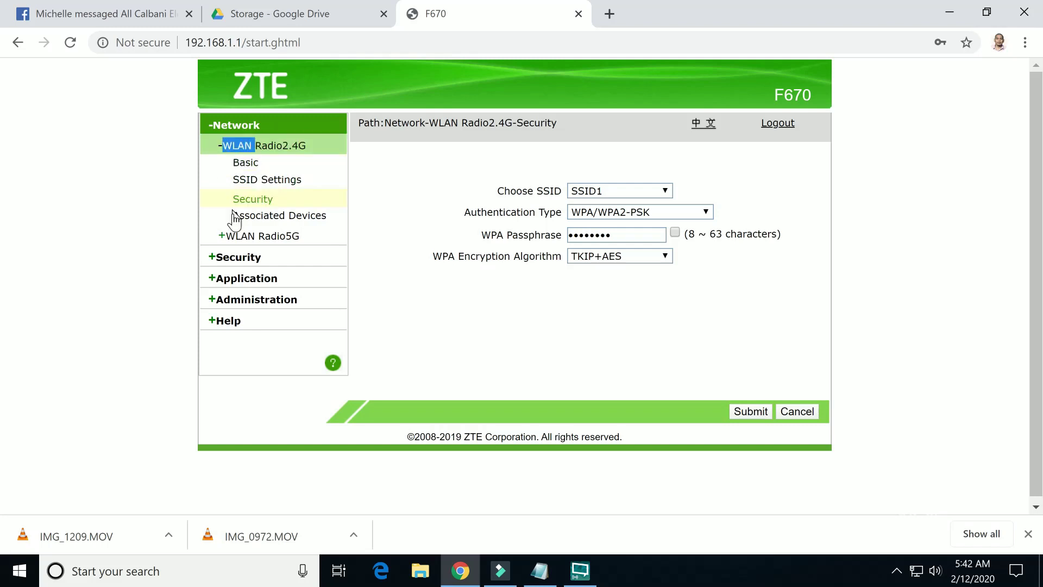
{"action": "left_click", "coordinate": [226, 241]}
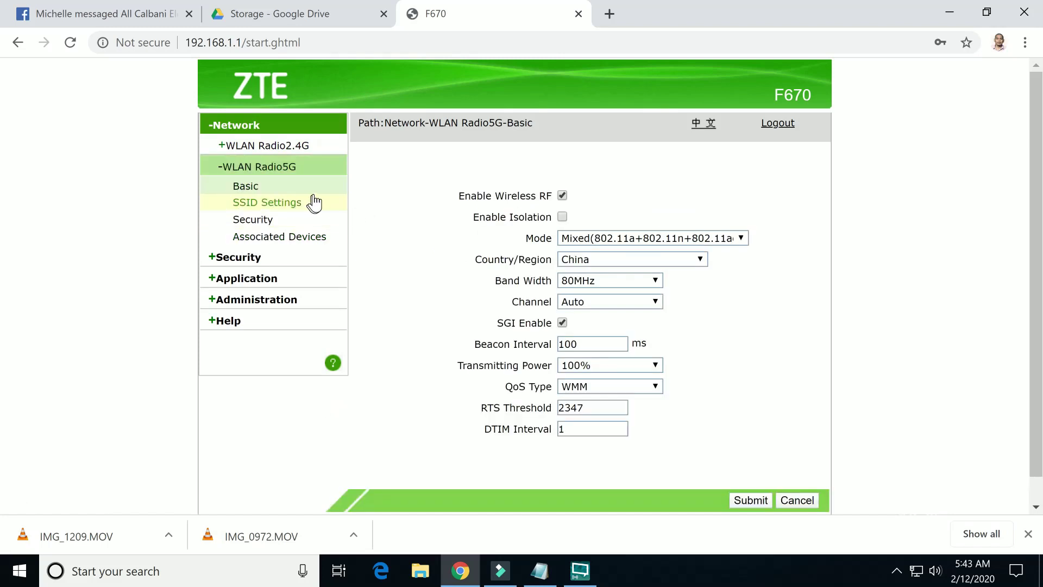
{"action": "left_click", "coordinate": [266, 205]}
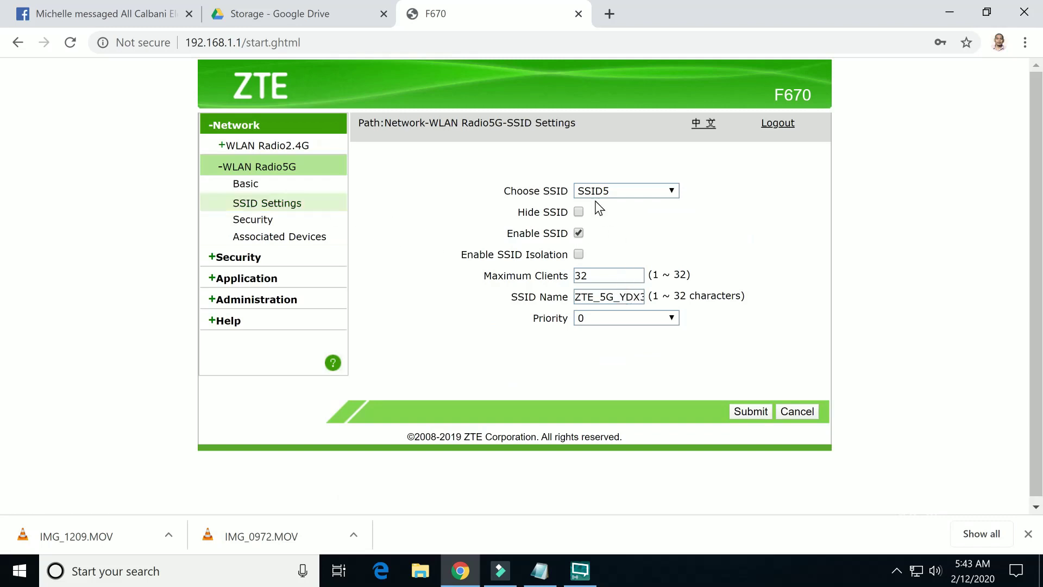
Step: Highlight the full 5G SSID name and its allowed name-length note, then clear the selection
{"action": "left_click", "coordinate": [576, 297]}
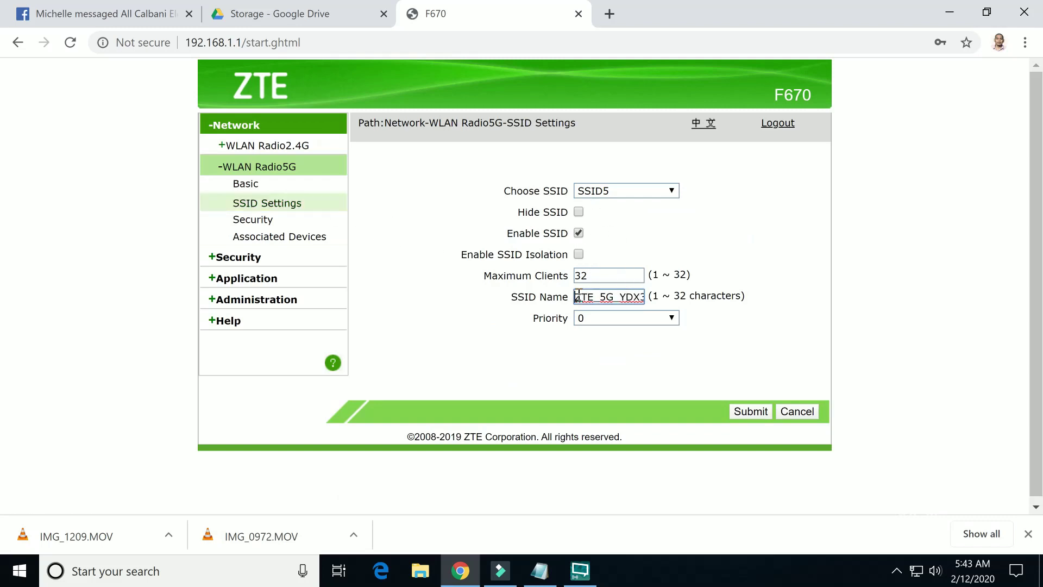
{"action": "left_click_drag", "start_coordinate": [576, 296], "coordinate": [654, 296]}
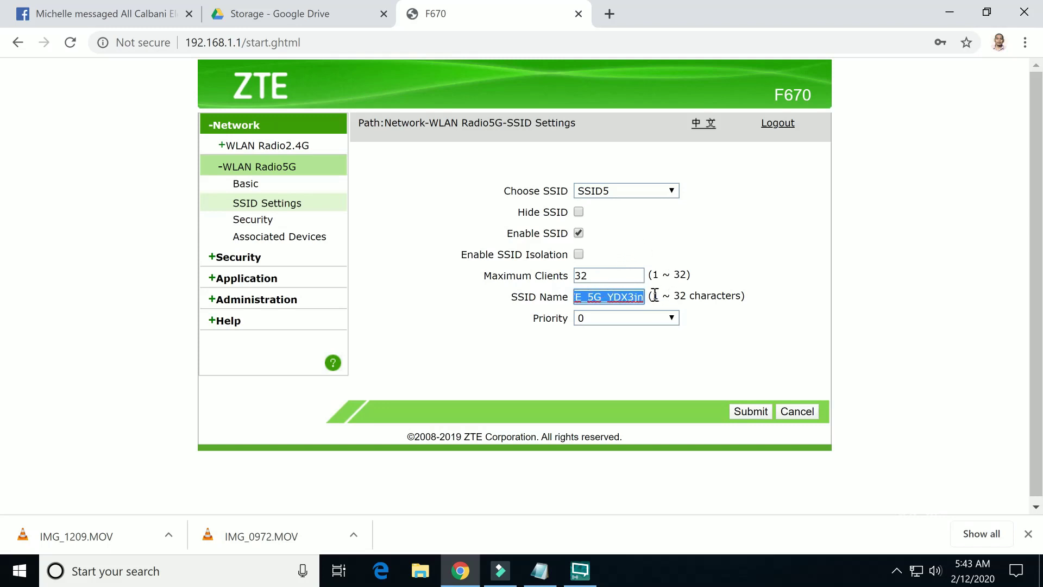
{"action": "left_click_drag", "start_coordinate": [654, 296], "coordinate": [740, 300]}
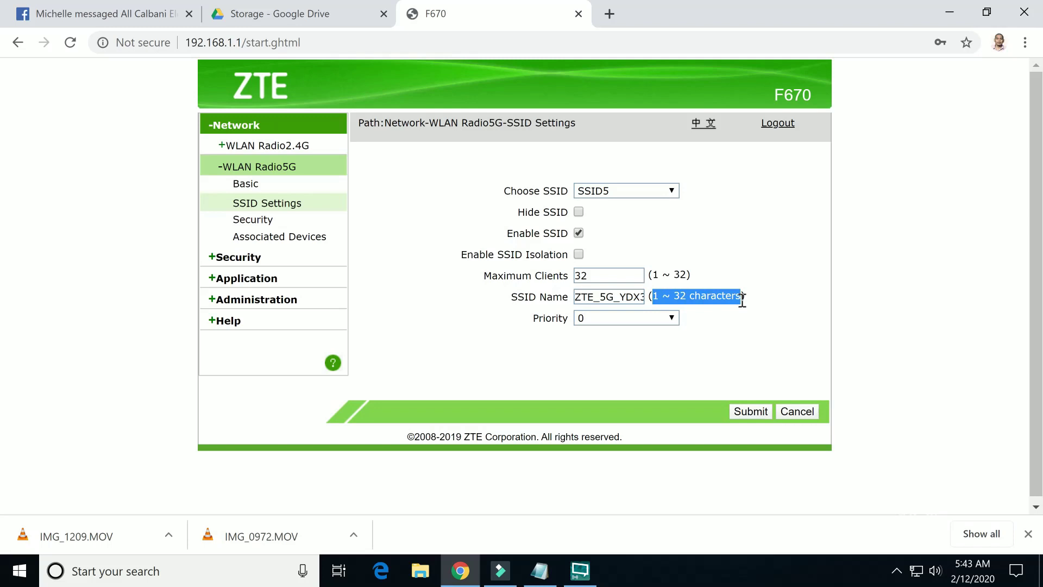
{"action": "left_click", "coordinate": [722, 330]}
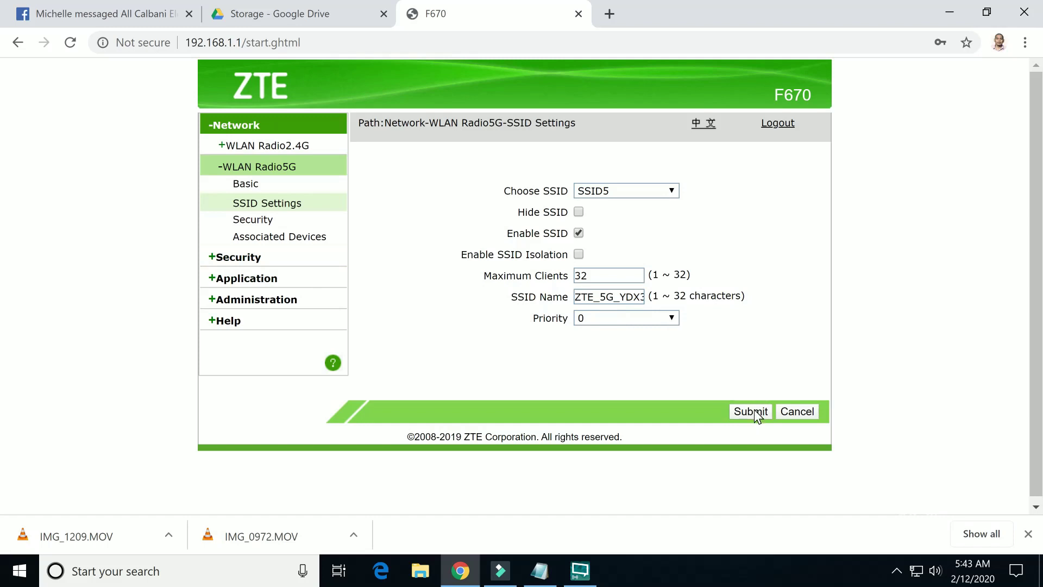
Step: On the 5G Security page, reveal and select SSID5's WPA passphrase, then mask it again
{"action": "left_click", "coordinate": [254, 222]}
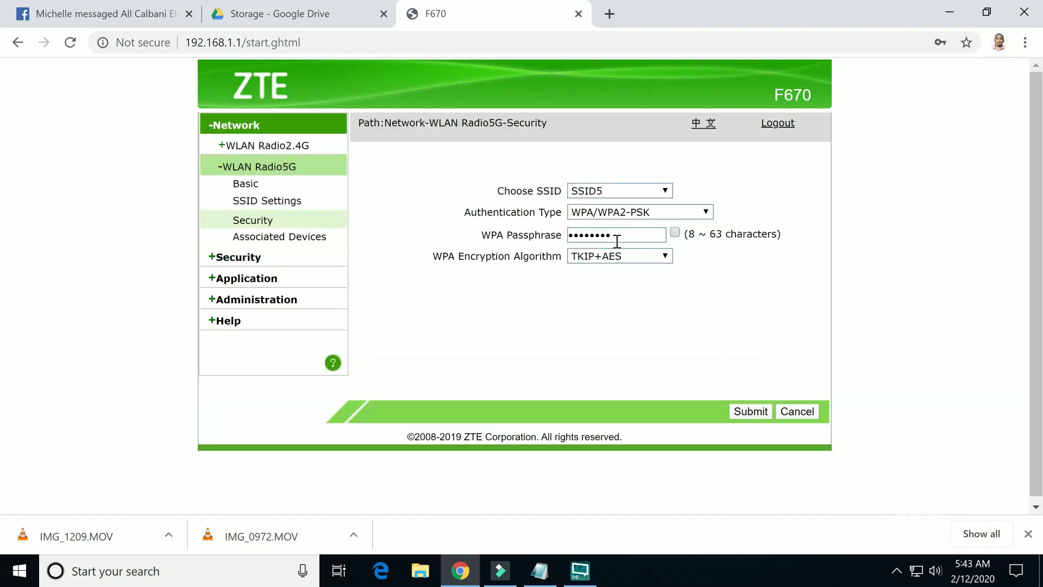
{"action": "left_click", "coordinate": [674, 234]}
{"action": "left_click_drag", "start_coordinate": [621, 234], "coordinate": [561, 229]}
{"action": "left_click", "coordinate": [675, 233]}
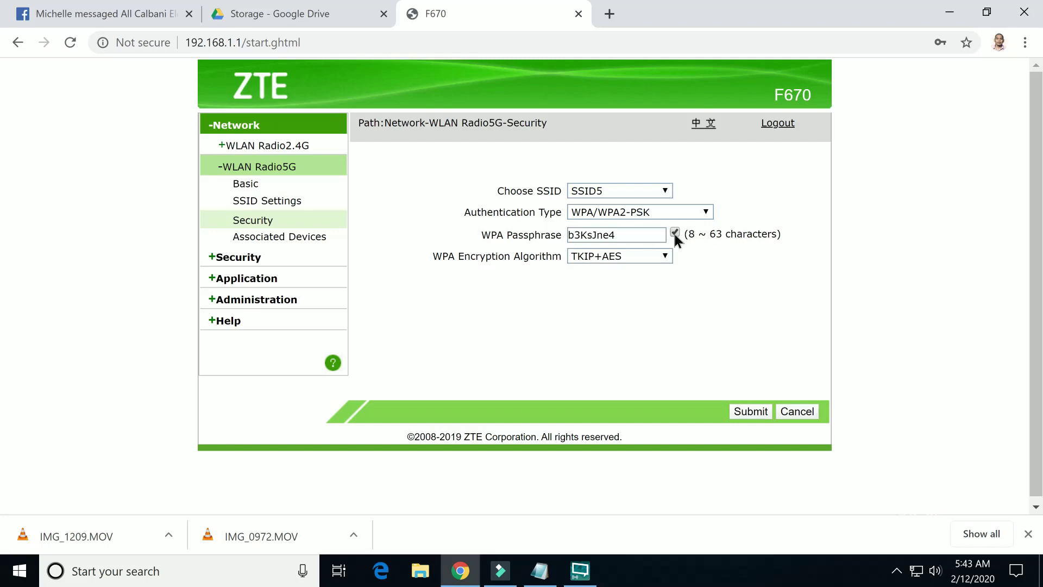